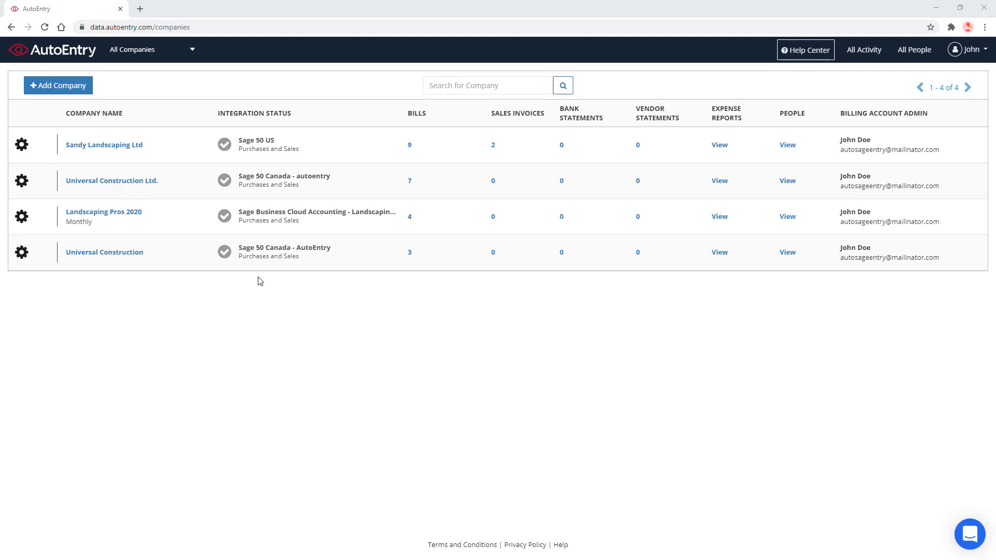
Step: Open the Power Equipment Rental vendor from the company contacts of Landscaping Pros 2020
{"action": "left_click", "coordinate": [130, 212]}
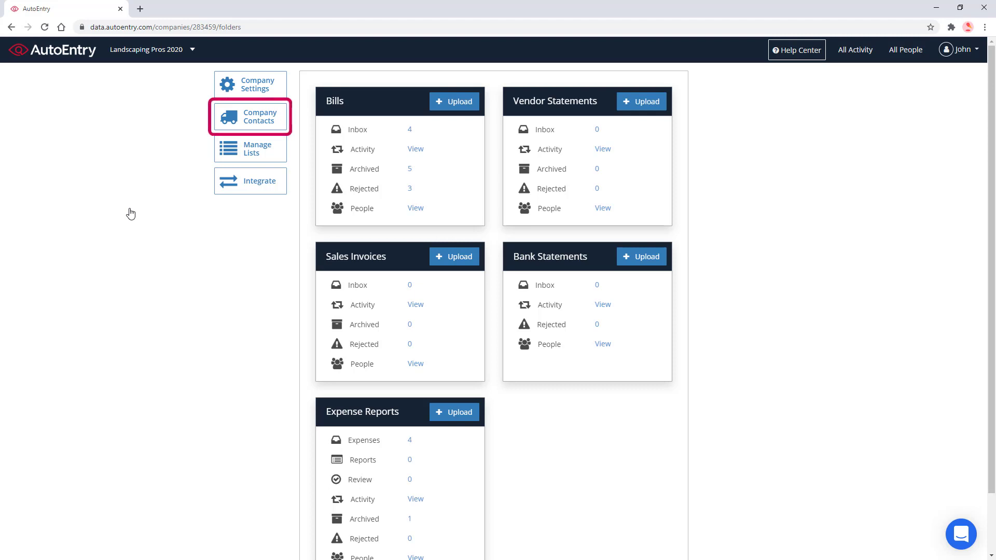
{"action": "left_click", "coordinate": [269, 127]}
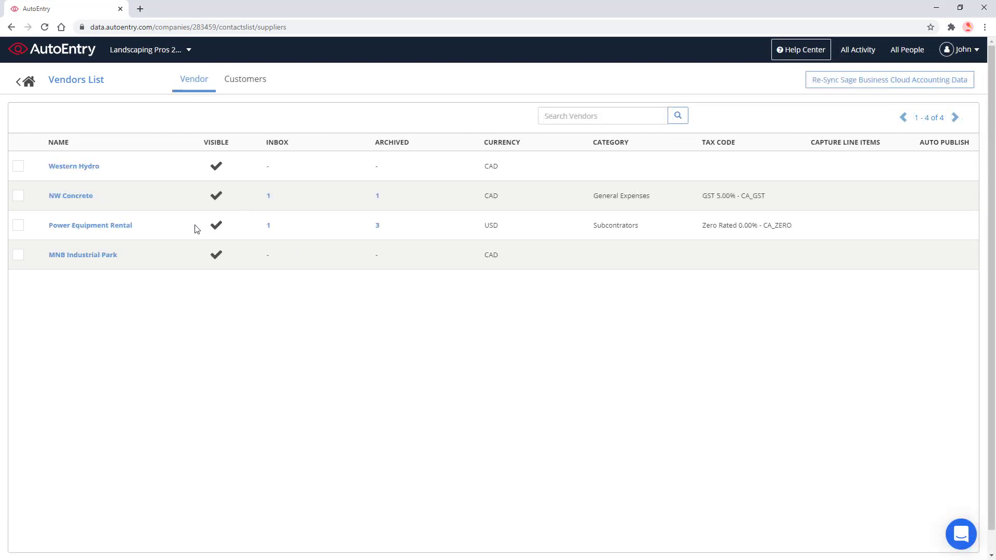
{"action": "left_click", "coordinate": [85, 226]}
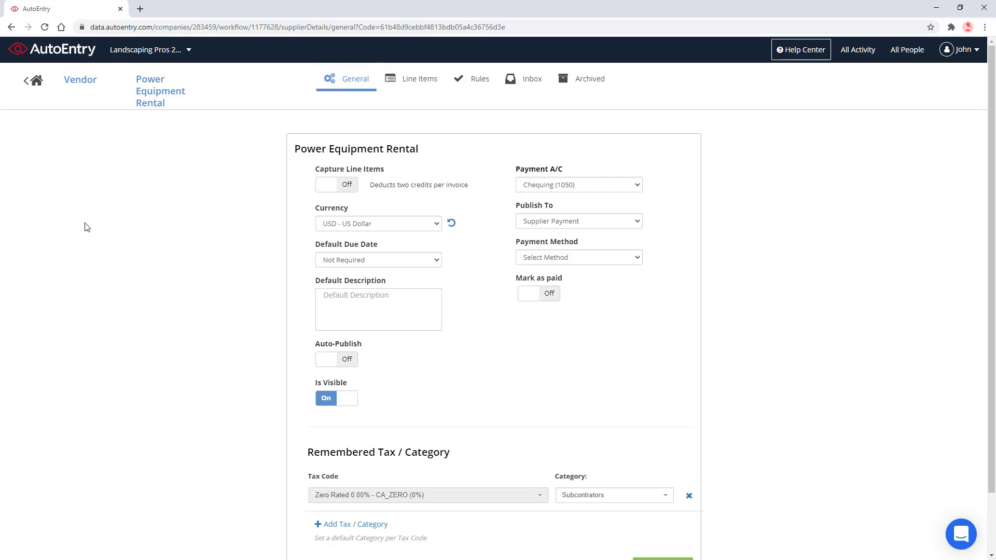
Step: Examine the vendor's Capture Line Items switch, Currency and Default Due Date options, and Default Description field
{"action": "left_click", "coordinate": [334, 187]}
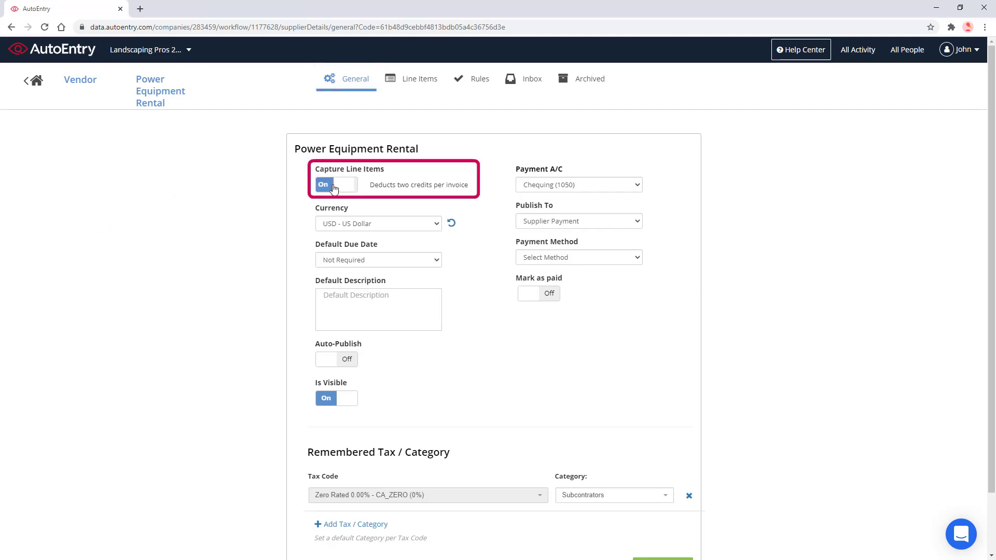
{"action": "left_click", "coordinate": [333, 186]}
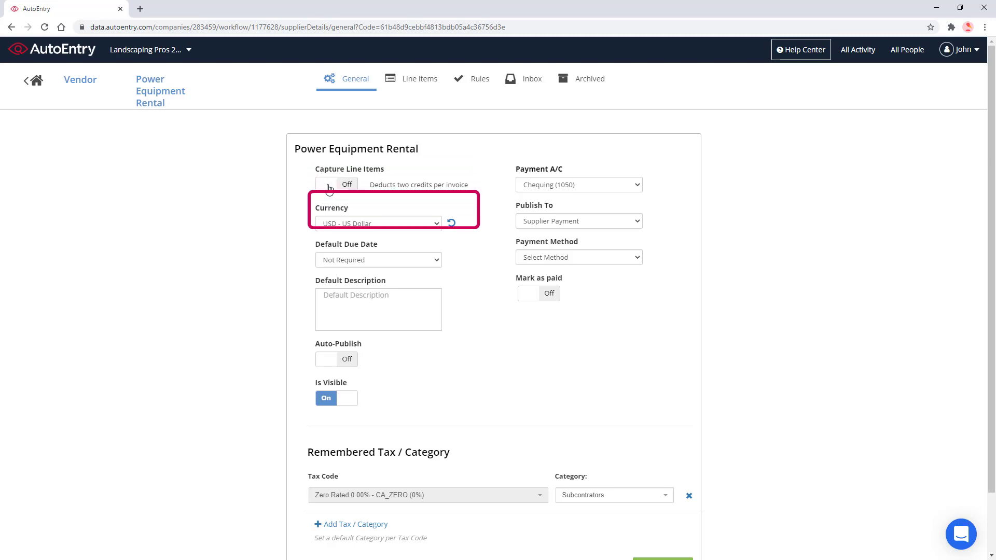
{"action": "left_click", "coordinate": [433, 228]}
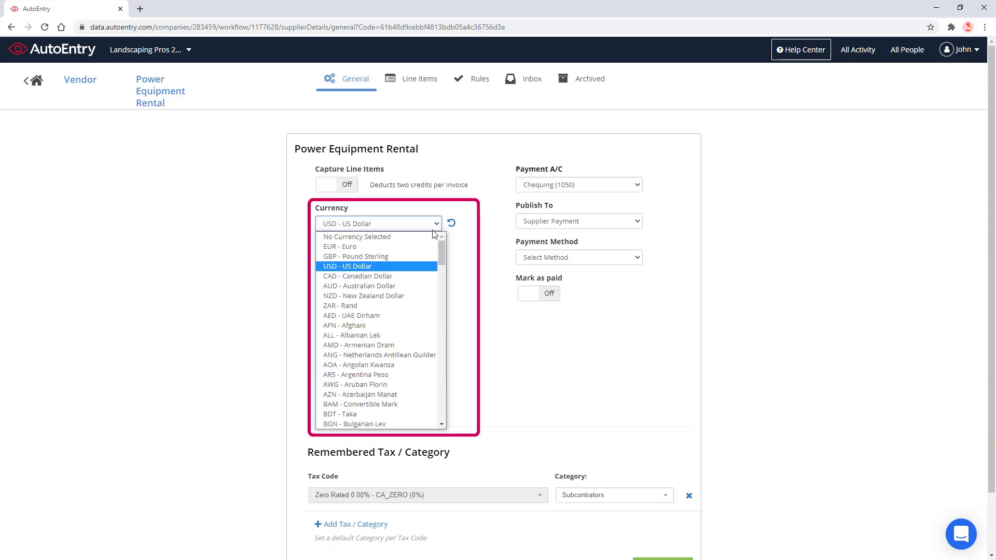
{"action": "left_click", "coordinate": [433, 230]}
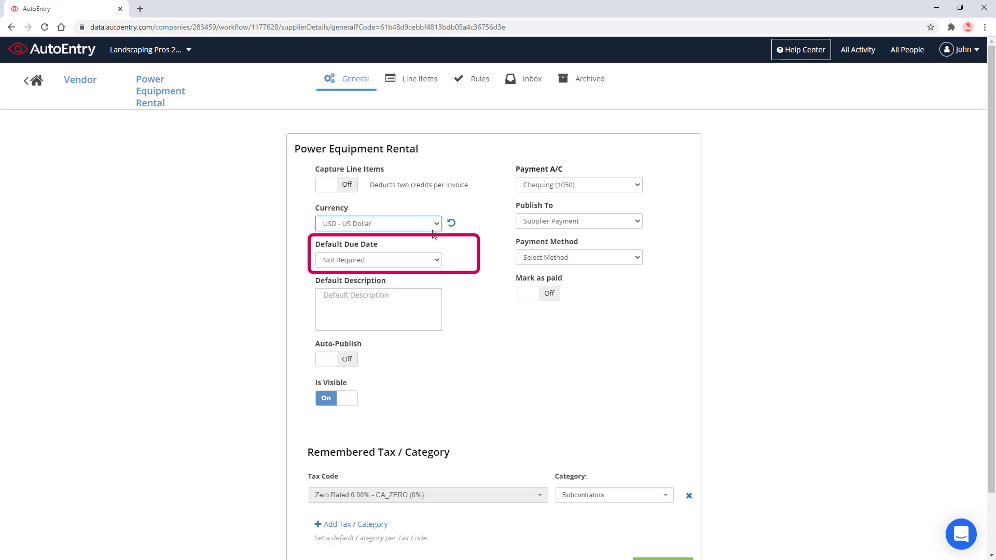
{"action": "left_click", "coordinate": [428, 261]}
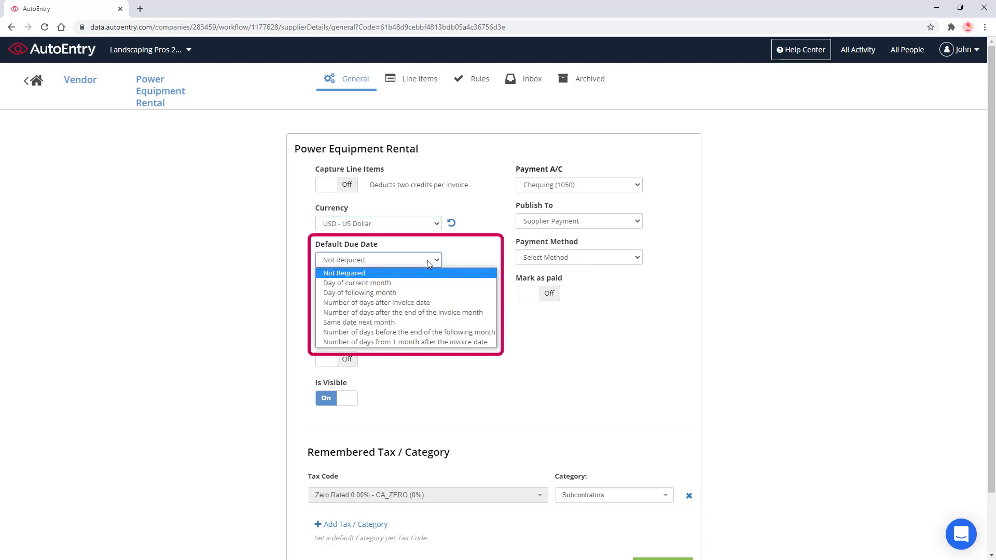
{"action": "left_click", "coordinate": [428, 259]}
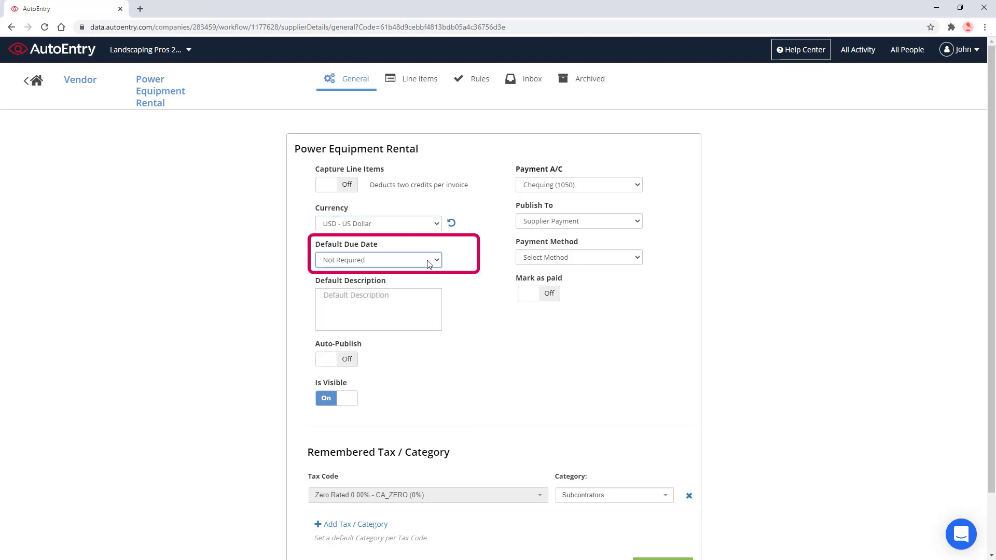
{"action": "left_click", "coordinate": [387, 298]}
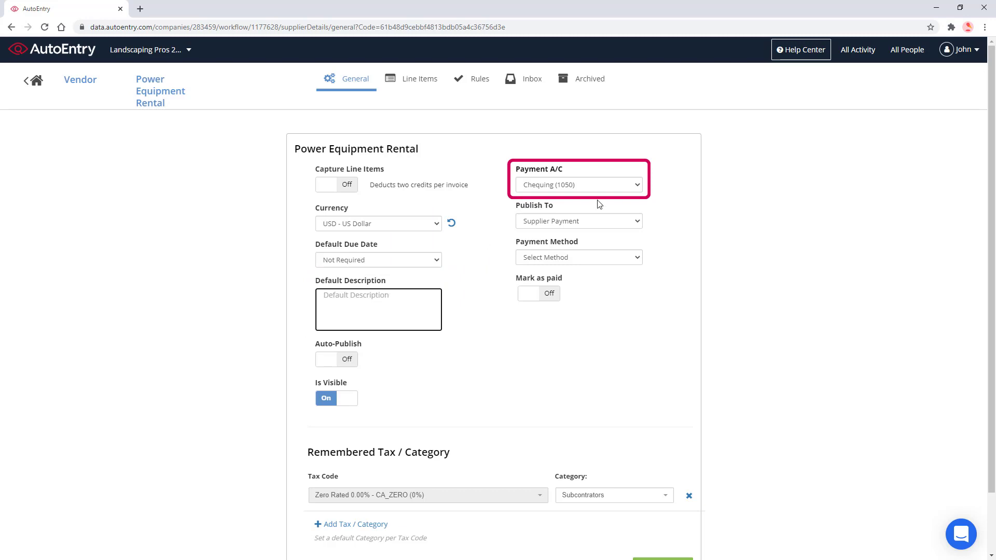
Step: Choose Chequing (1050) as the vendor's payment account, Supplier Payment as the publishing destination and Cheque as the payment method
{"action": "left_click", "coordinate": [637, 186]}
{"action": "left_click", "coordinate": [614, 209]}
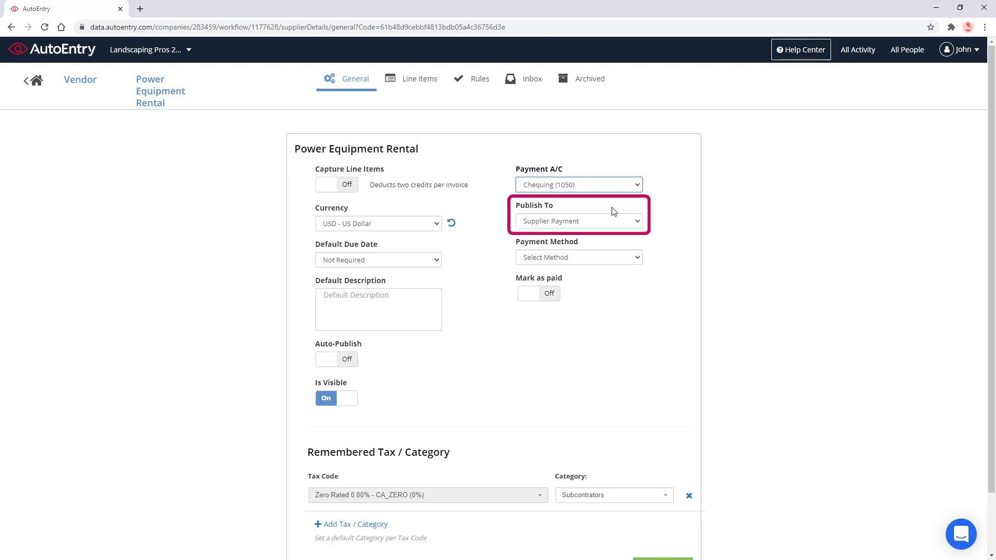
{"action": "left_click", "coordinate": [626, 226]}
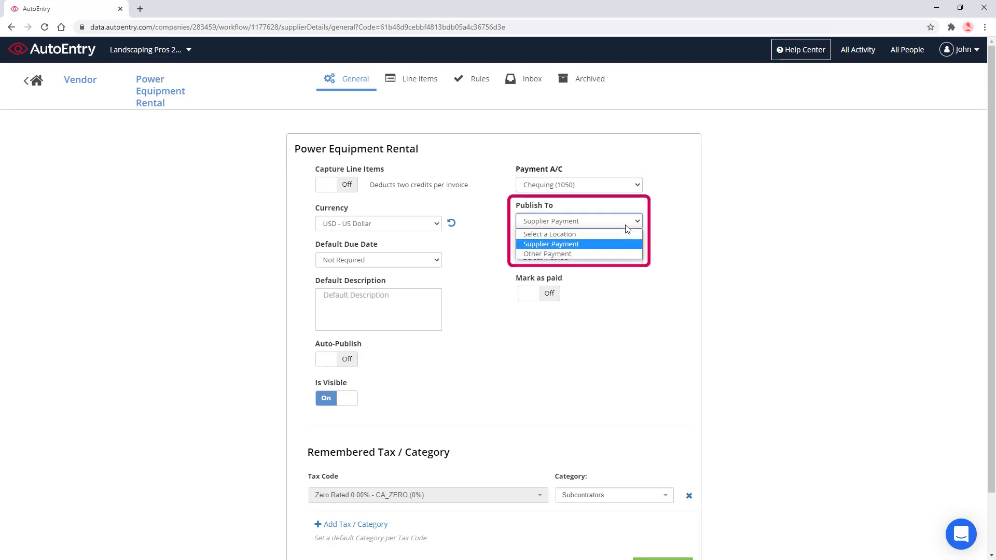
{"action": "left_click", "coordinate": [622, 244]}
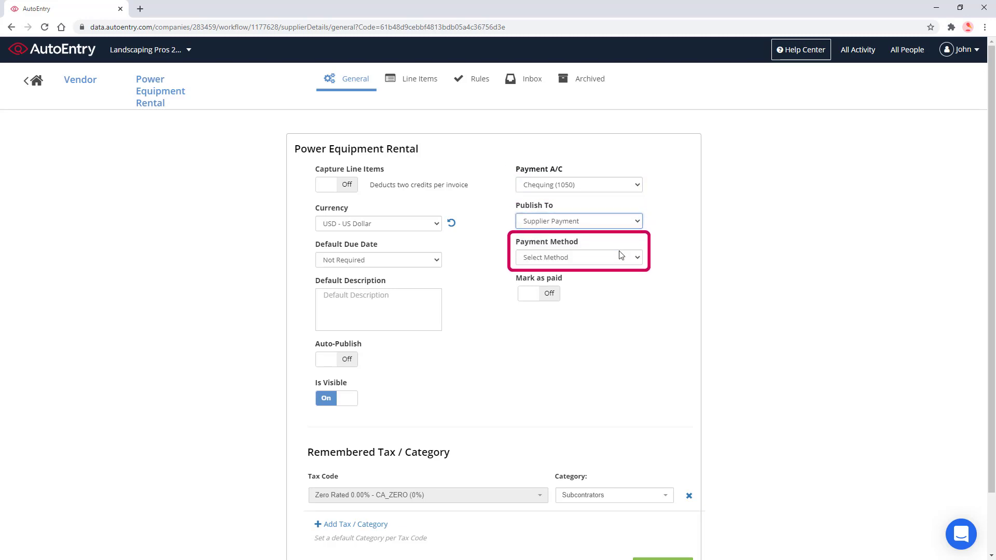
{"action": "left_click", "coordinate": [619, 255]}
{"action": "left_click", "coordinate": [613, 293]}
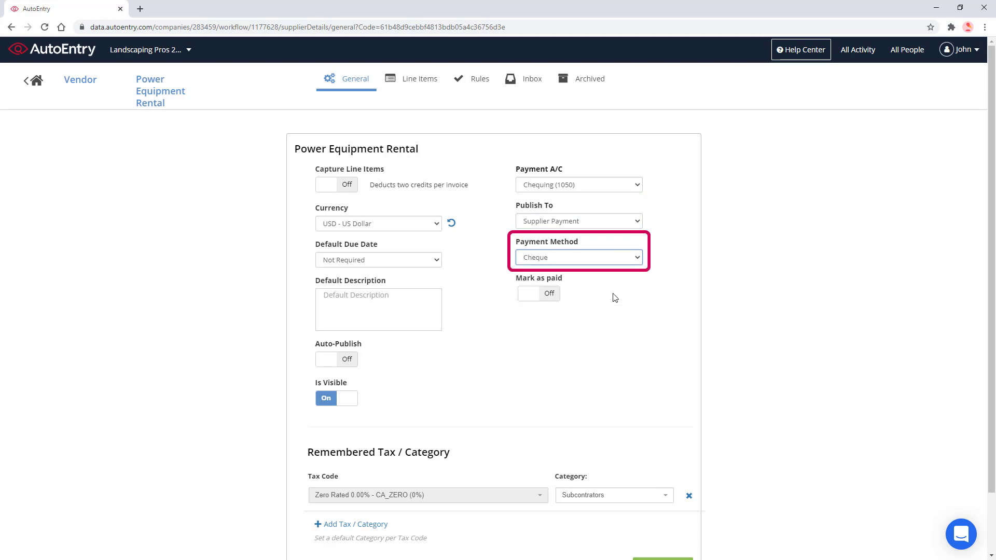
Step: Try the vendor's Mark as paid, Auto-Publish and Is Visible switches, restoring each to its original setting
{"action": "left_click", "coordinate": [537, 299]}
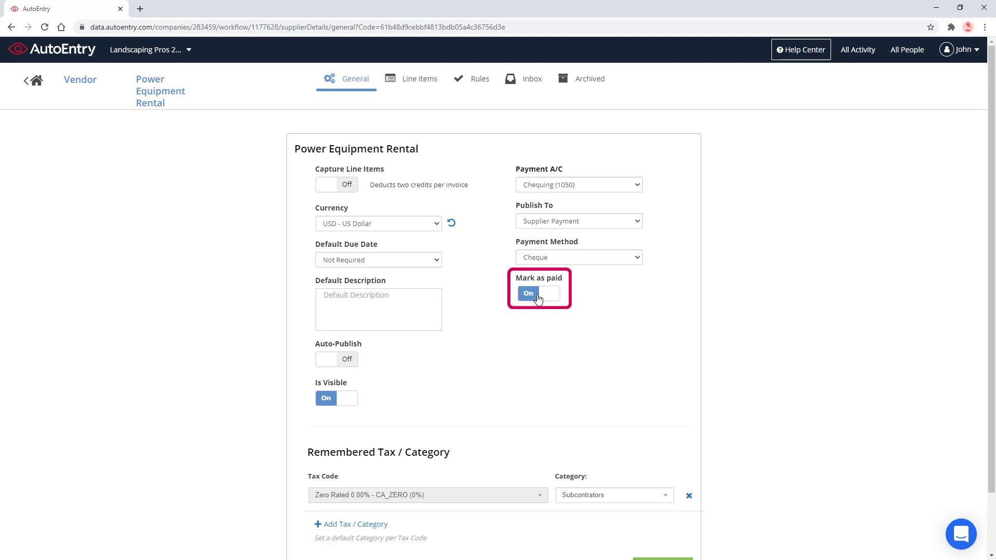
{"action": "left_click", "coordinate": [538, 300]}
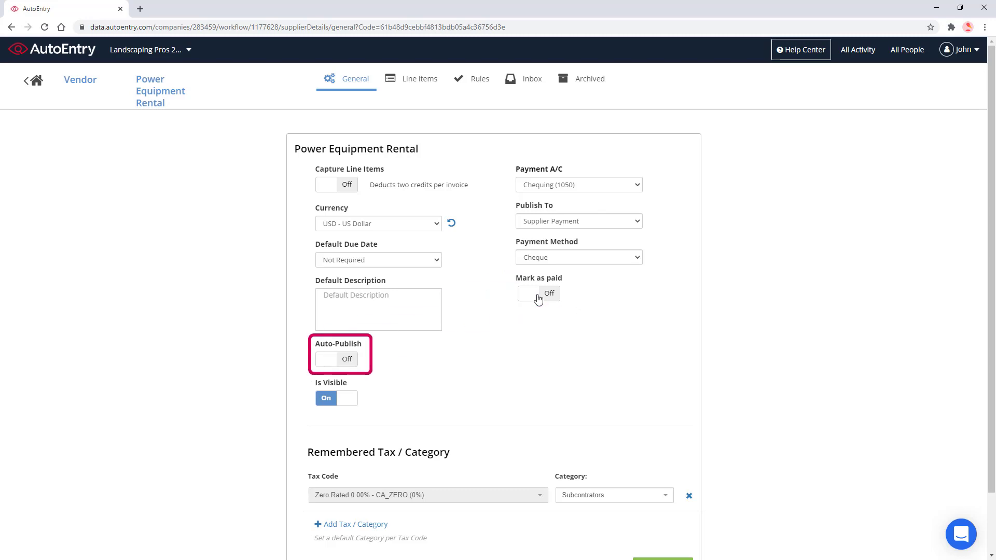
{"action": "left_click", "coordinate": [325, 361]}
{"action": "left_click", "coordinate": [325, 362]}
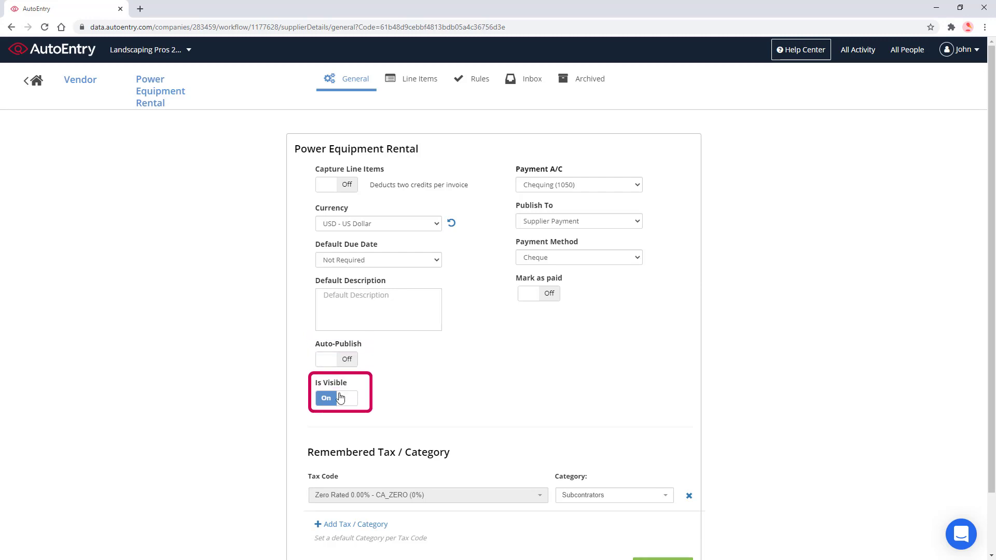
{"action": "left_click", "coordinate": [341, 398]}
{"action": "left_click", "coordinate": [340, 398]}
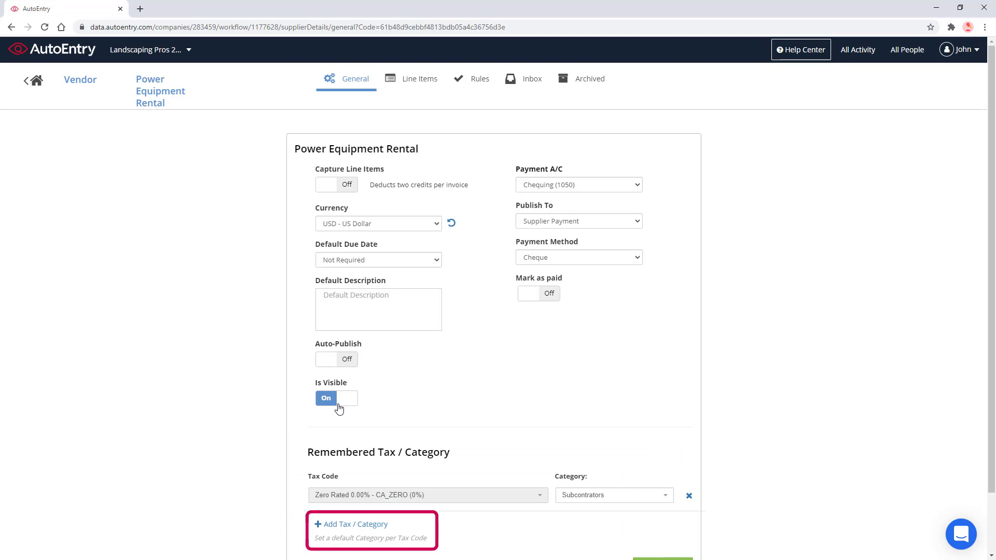
Step: Add a remembered tax entry pairing tax code GST 5.00% - CA_GST (5%) with category 5495 (Subcontrators)
{"action": "left_click", "coordinate": [360, 525]}
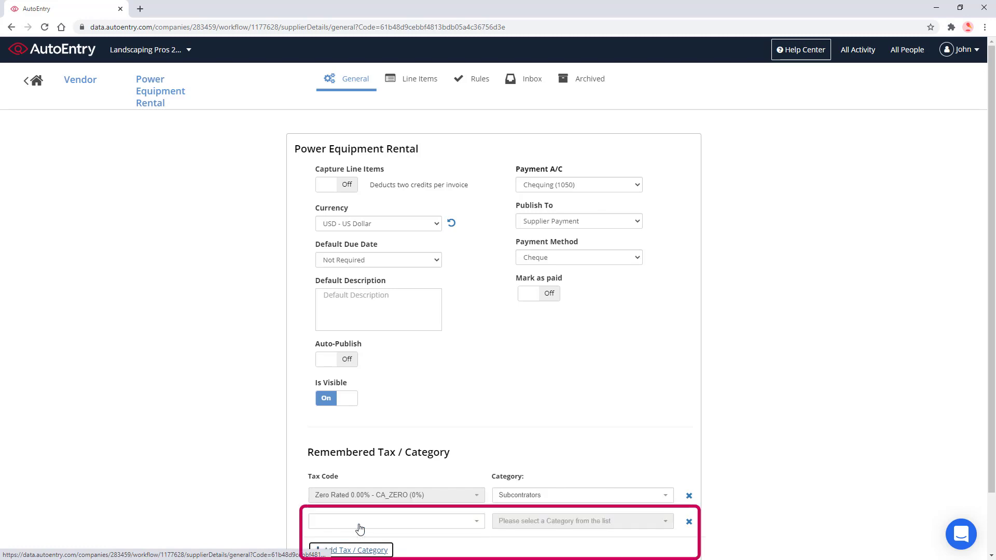
{"action": "left_click", "coordinate": [394, 521]}
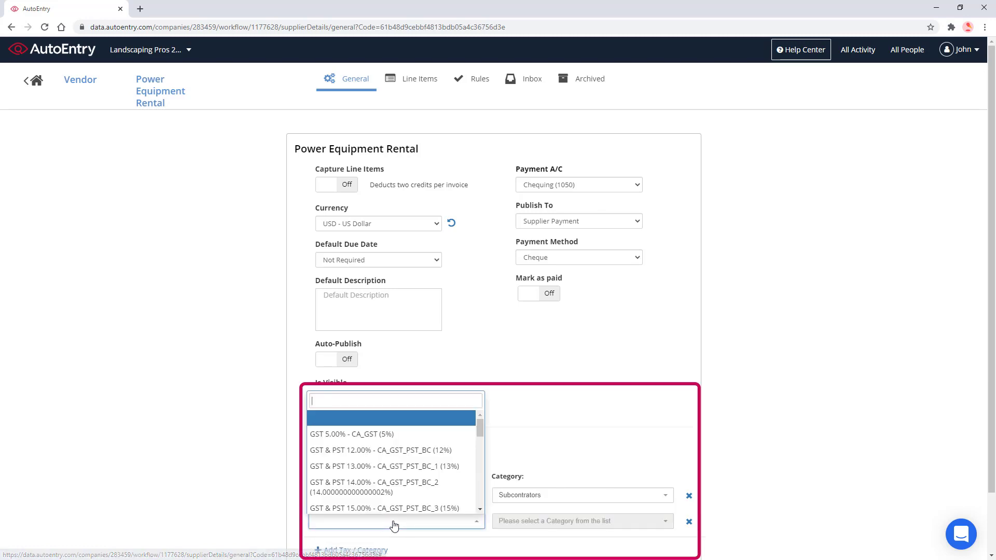
{"action": "left_click", "coordinate": [414, 438]}
{"action": "left_click", "coordinate": [554, 523]}
{"action": "type", "text": "sub"}
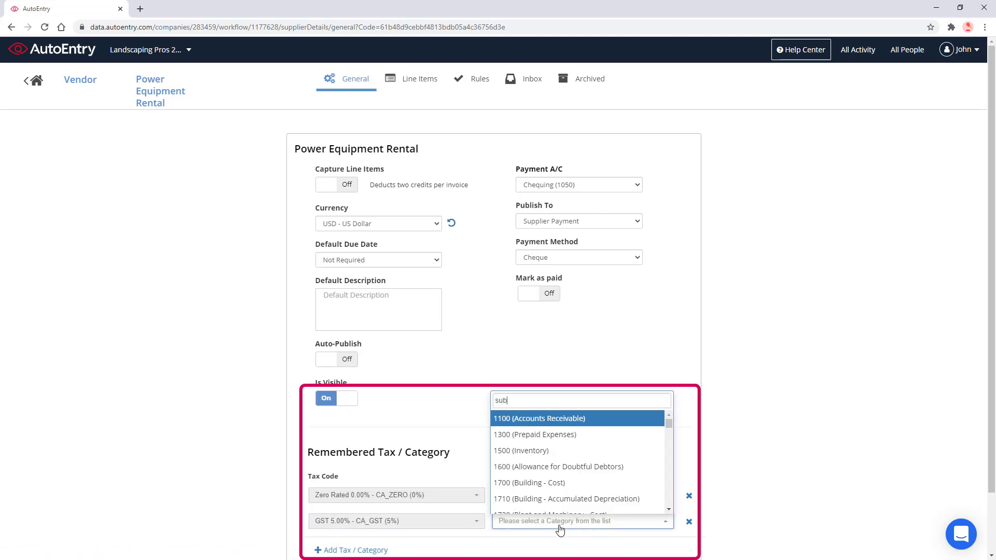
{"action": "left_click", "coordinate": [575, 512]}
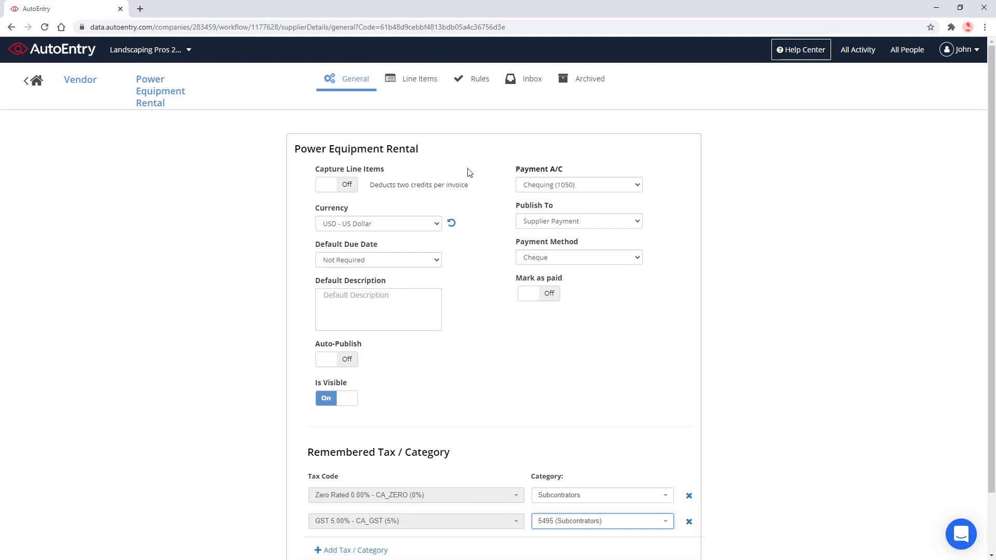
Step: Start a new line item rule for the vendor and name it Prepayments
{"action": "left_click", "coordinate": [429, 79]}
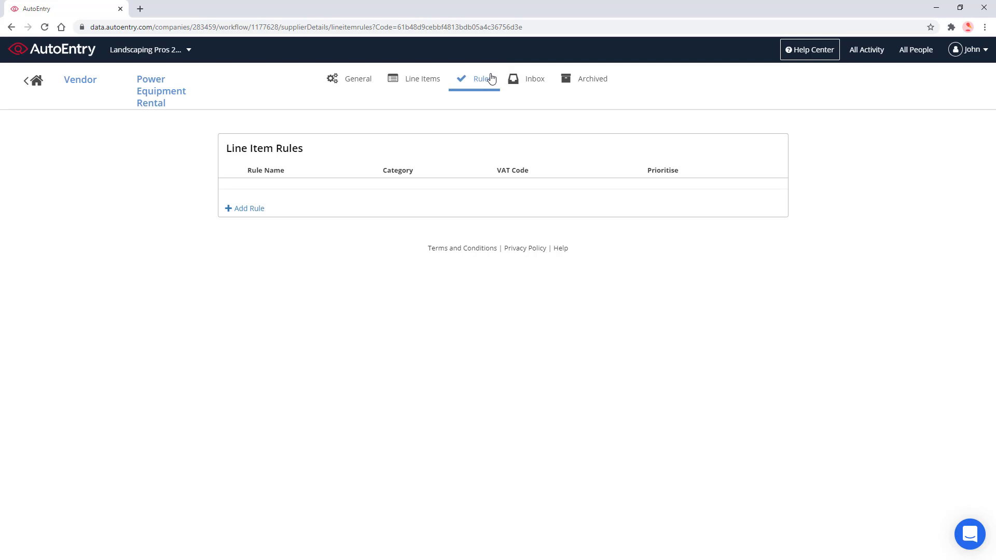
{"action": "left_click", "coordinate": [250, 209]}
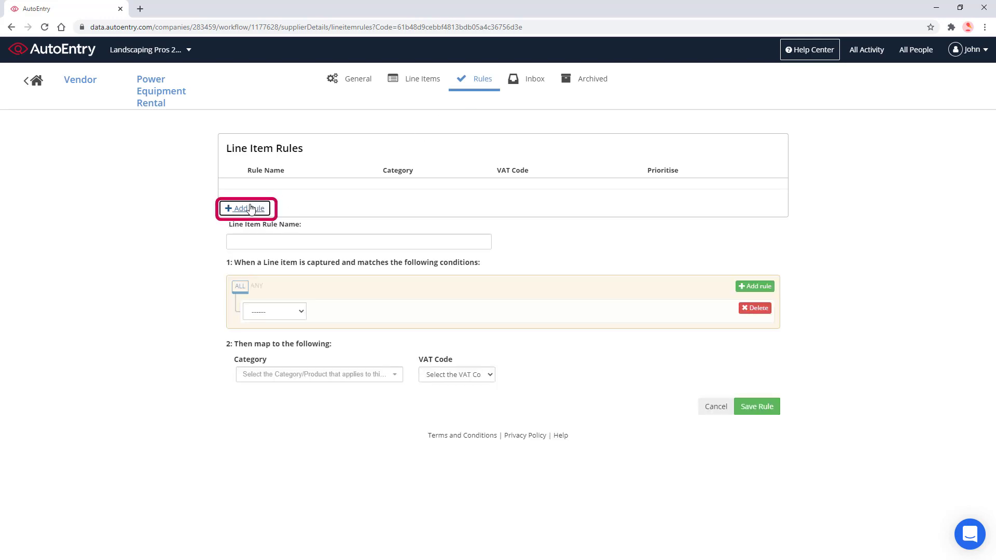
{"action": "left_click", "coordinate": [275, 244]}
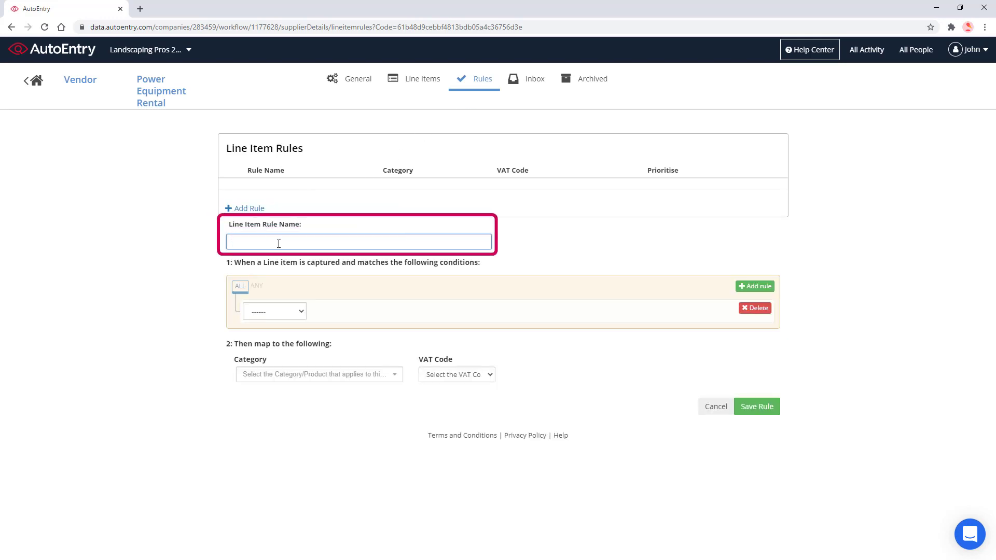
{"action": "type", "text": "Prepayments"}
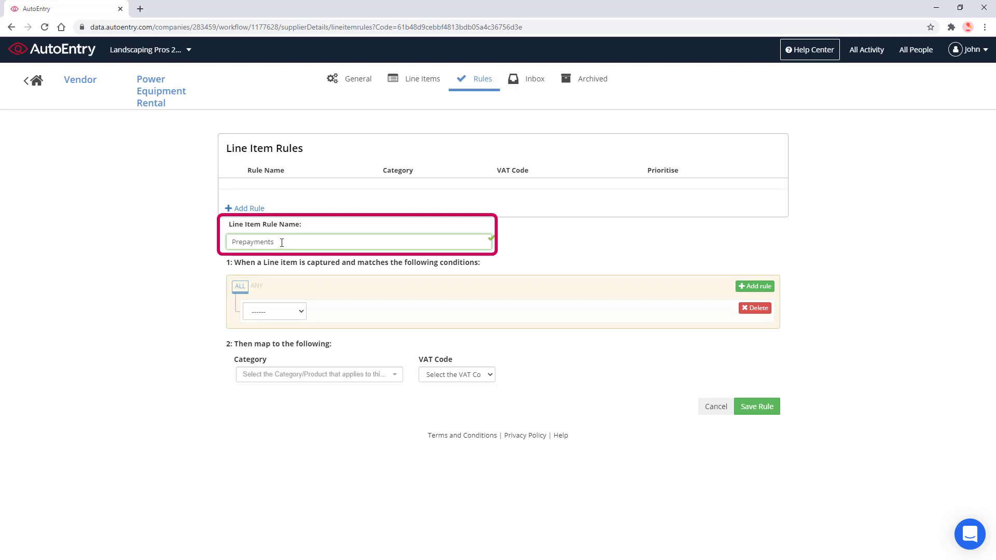
Step: Set the rule's first condition to match line items whose Description contains "Prepayment"
{"action": "left_click", "coordinate": [283, 311]}
{"action": "left_click", "coordinate": [283, 337]}
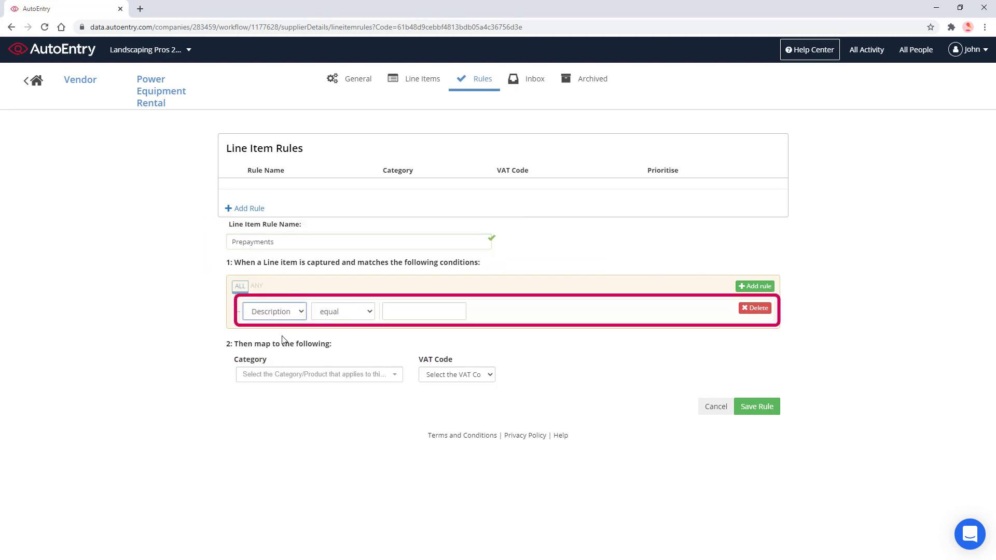
{"action": "left_click", "coordinate": [352, 311]}
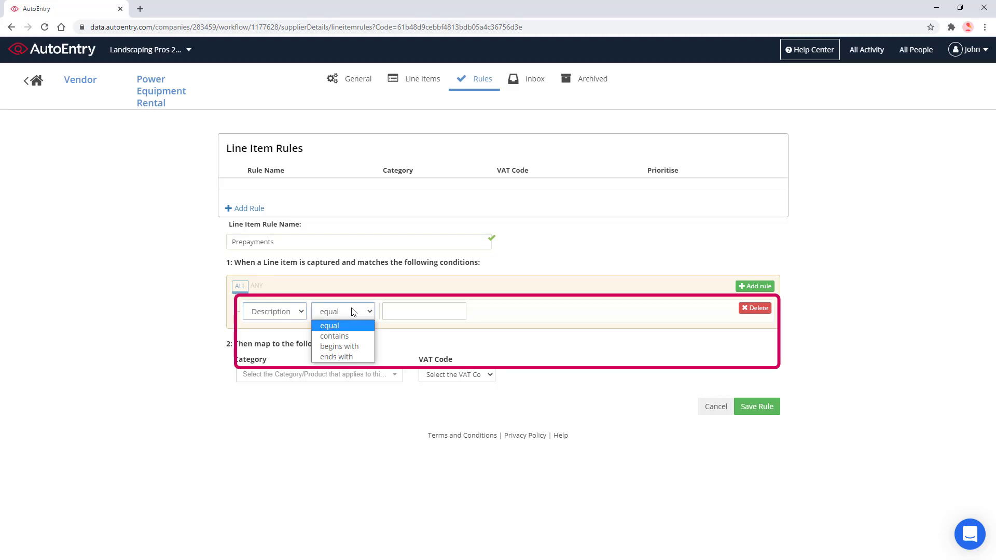
{"action": "left_click", "coordinate": [346, 336]}
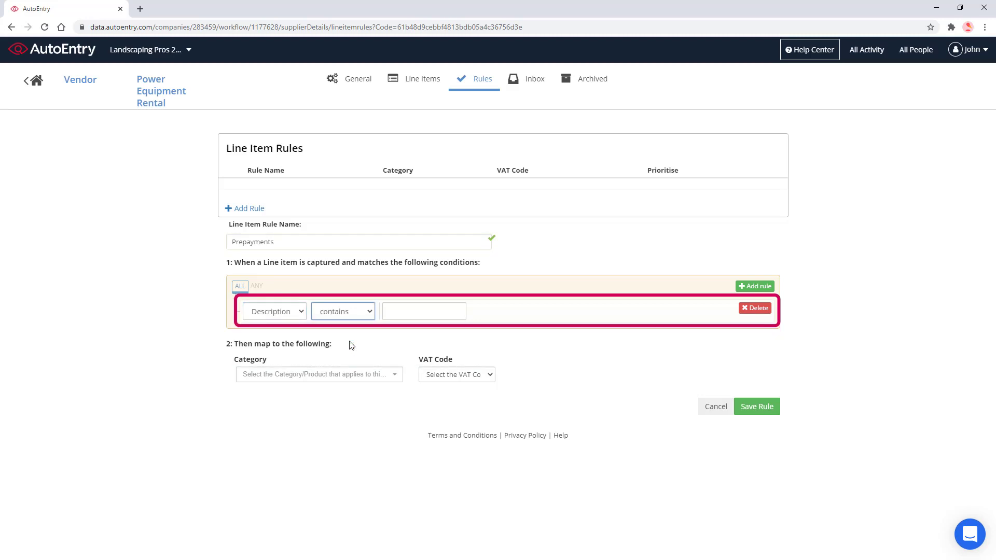
{"action": "left_click", "coordinate": [415, 312]}
{"action": "type", "text": "Prepayment"}
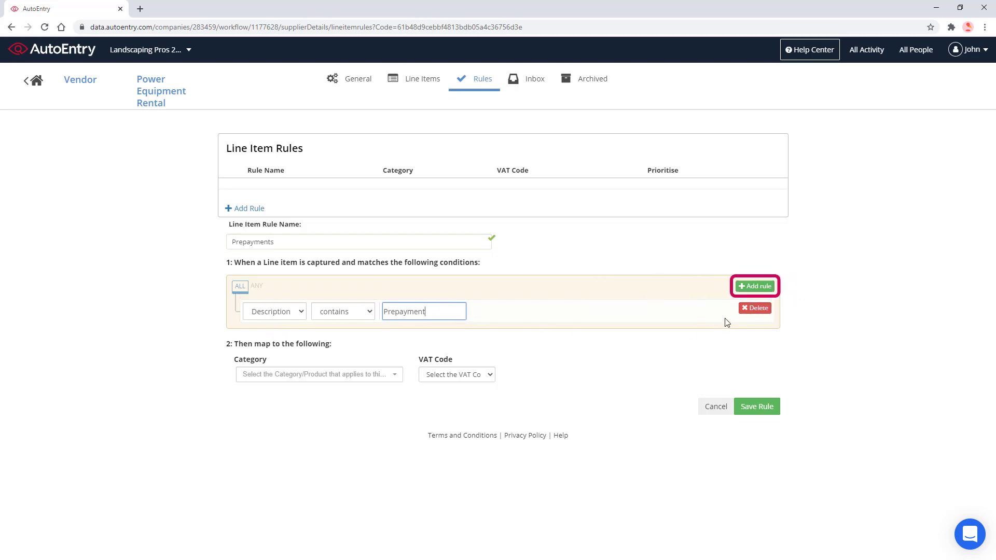
Step: Add a second condition for a Description that contains "Deposit" and make the rule match ANY of its conditions
{"action": "left_click", "coordinate": [761, 288]}
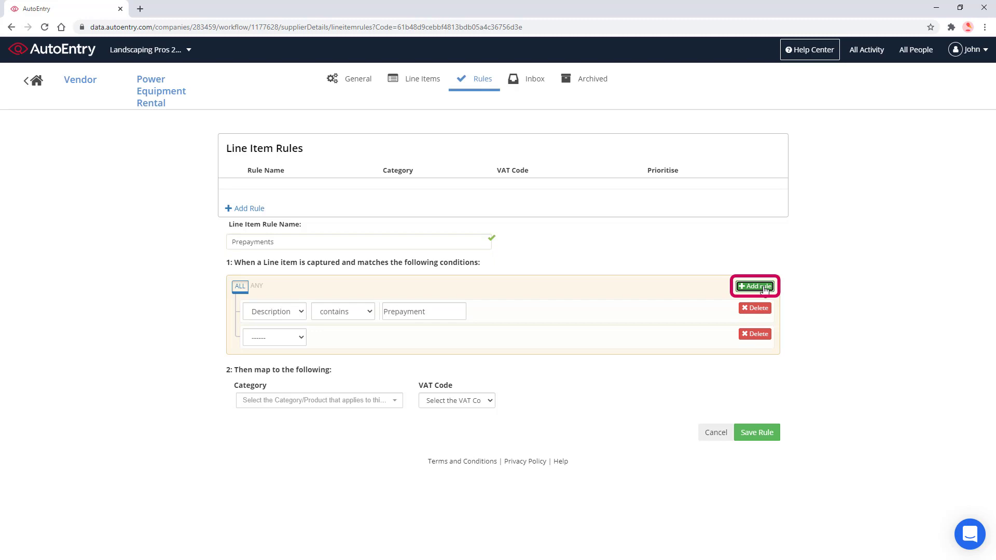
{"action": "left_click", "coordinate": [274, 338]}
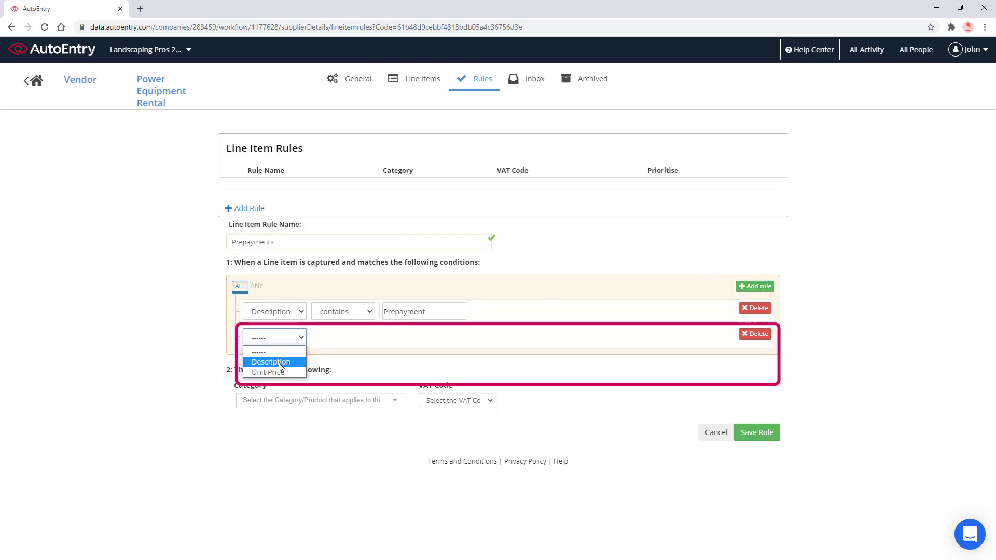
{"action": "left_click", "coordinate": [278, 362]}
{"action": "left_click", "coordinate": [324, 338]}
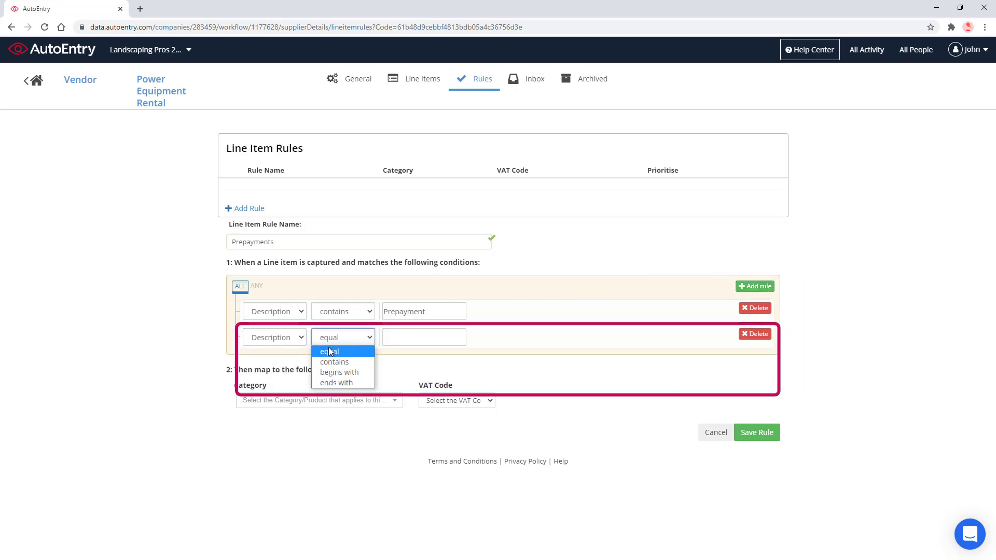
{"action": "left_click", "coordinate": [334, 362]}
{"action": "left_click", "coordinate": [416, 336]}
{"action": "type", "text": "Deposit"}
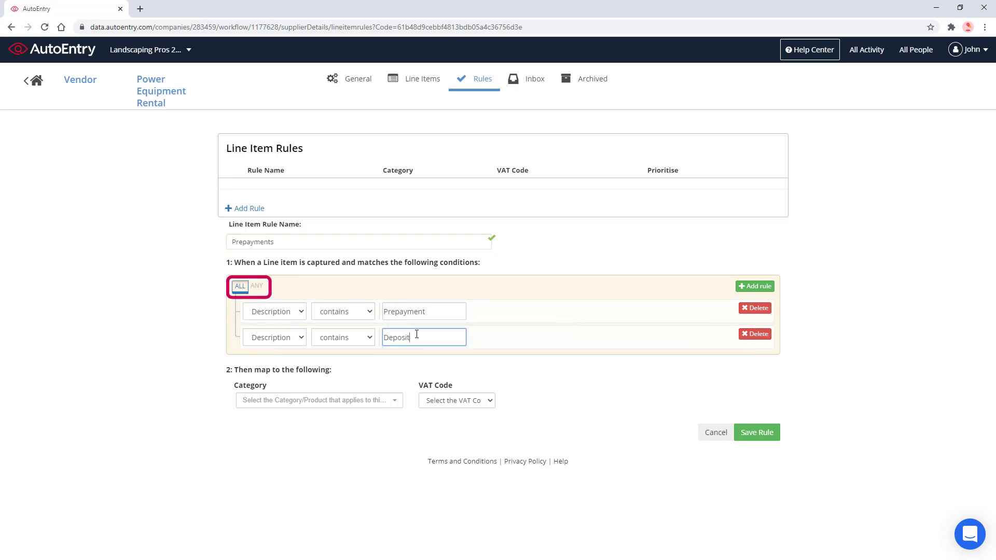
{"action": "left_click", "coordinate": [262, 287]}
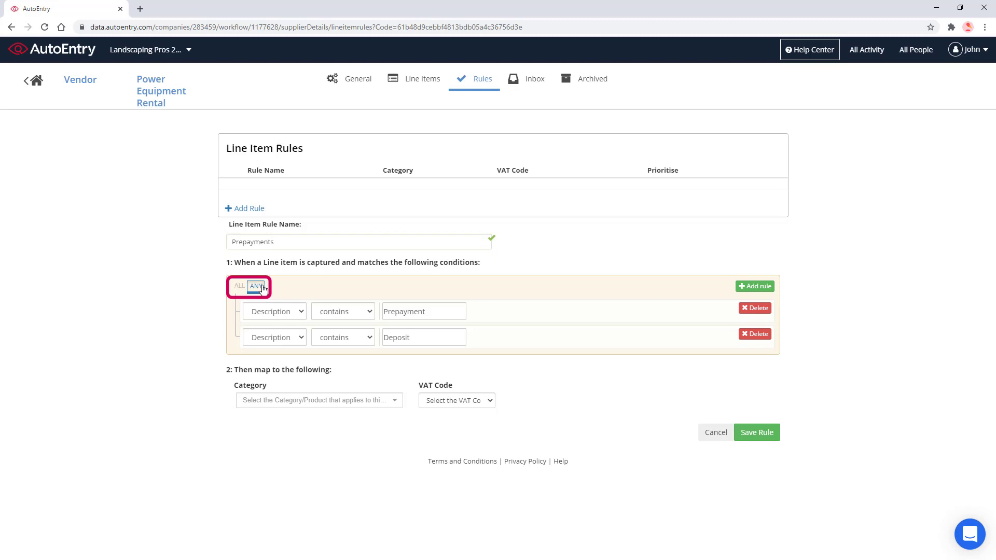
Step: Map the Prepayments rule to category 1300 (Prepaid Expenses) and VAT code Zero Rated 0.00% - CA_ZERO (0%), and save the rule
{"action": "left_click", "coordinate": [337, 403]}
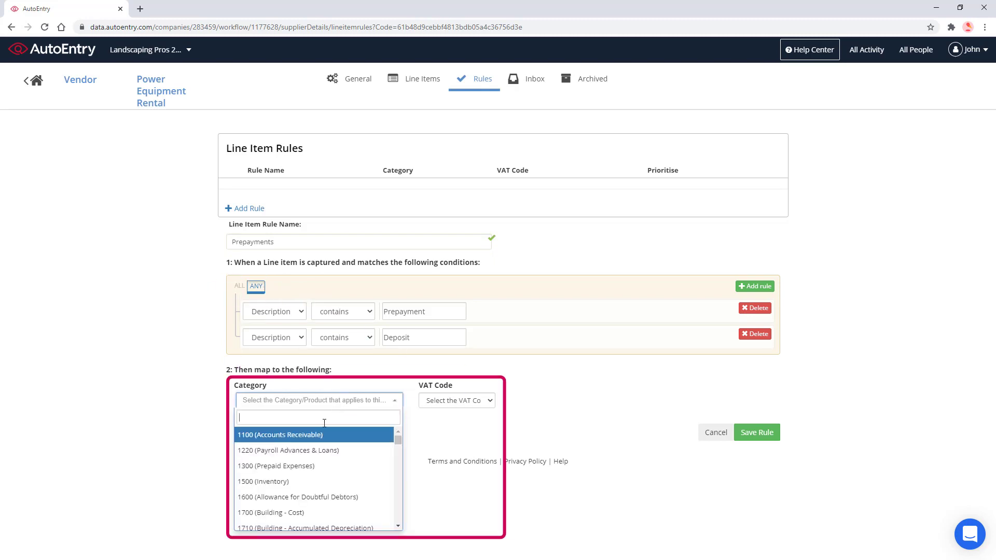
{"action": "left_click", "coordinate": [313, 471]}
{"action": "left_click", "coordinate": [466, 404]}
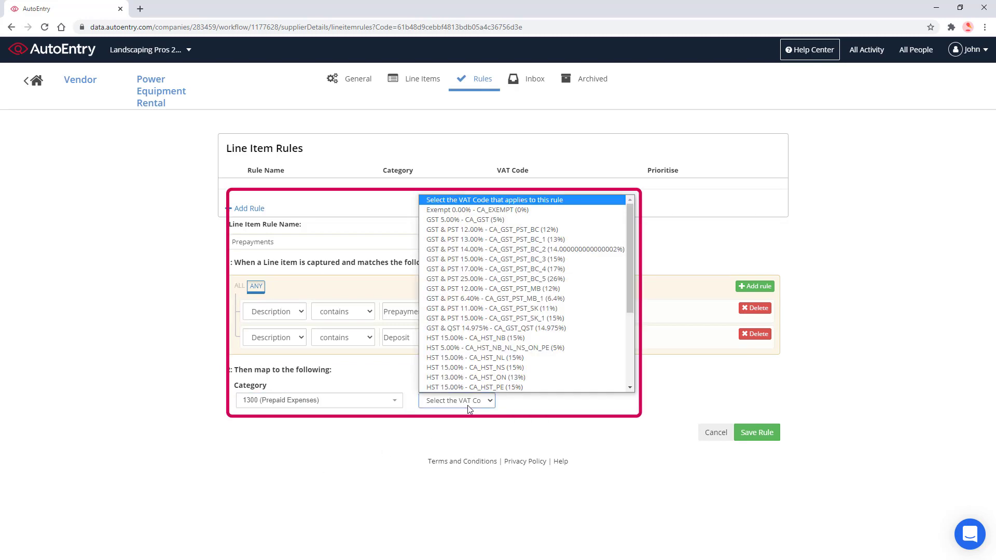
{"action": "scroll", "coordinate": [503, 376], "scroll_direction": "down", "scroll_amount": 3}
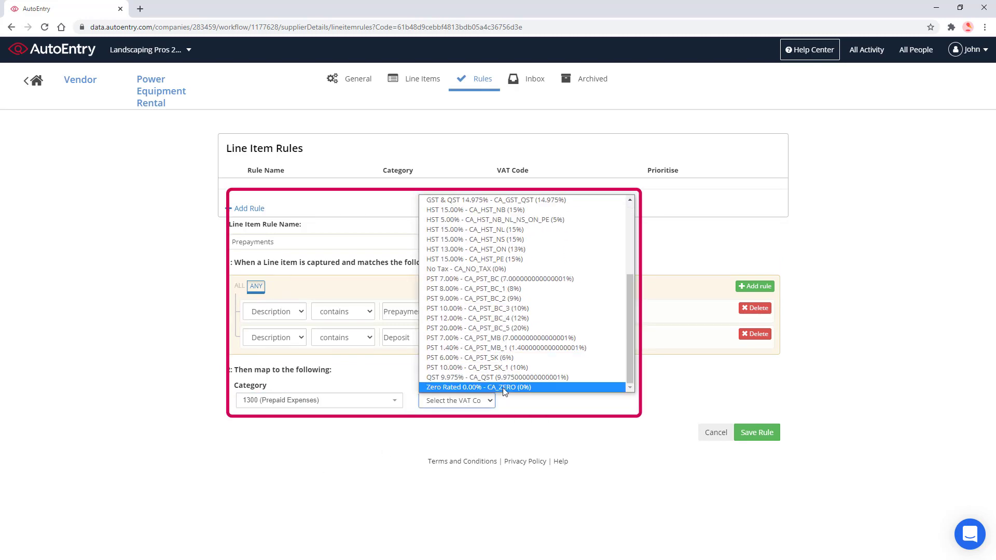
{"action": "left_click", "coordinate": [502, 387]}
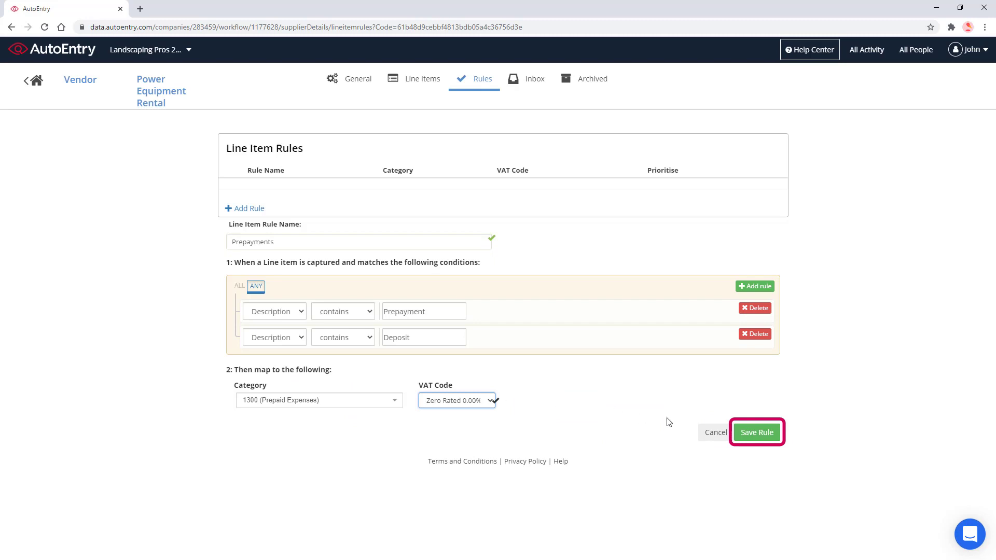
{"action": "left_click", "coordinate": [757, 432]}
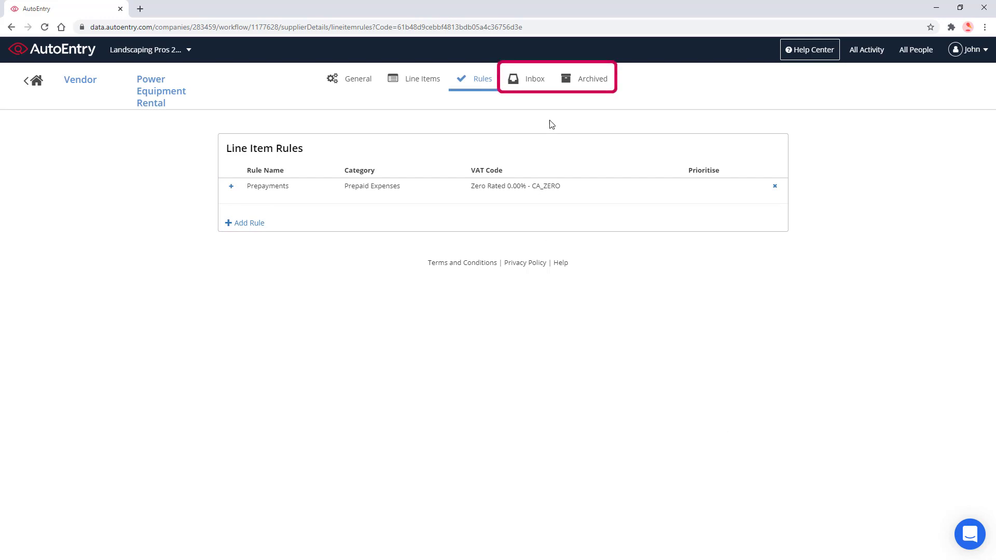
Step: Review the vendor's inbox and archived documents, and return to the vendors list to view the company's customers list
{"action": "left_click", "coordinate": [528, 81]}
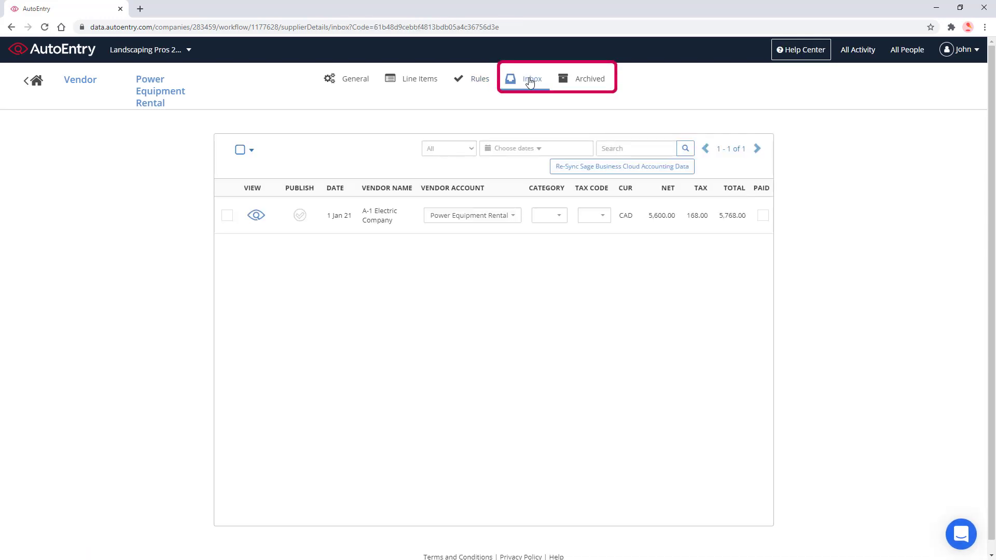
{"action": "left_click", "coordinate": [579, 83]}
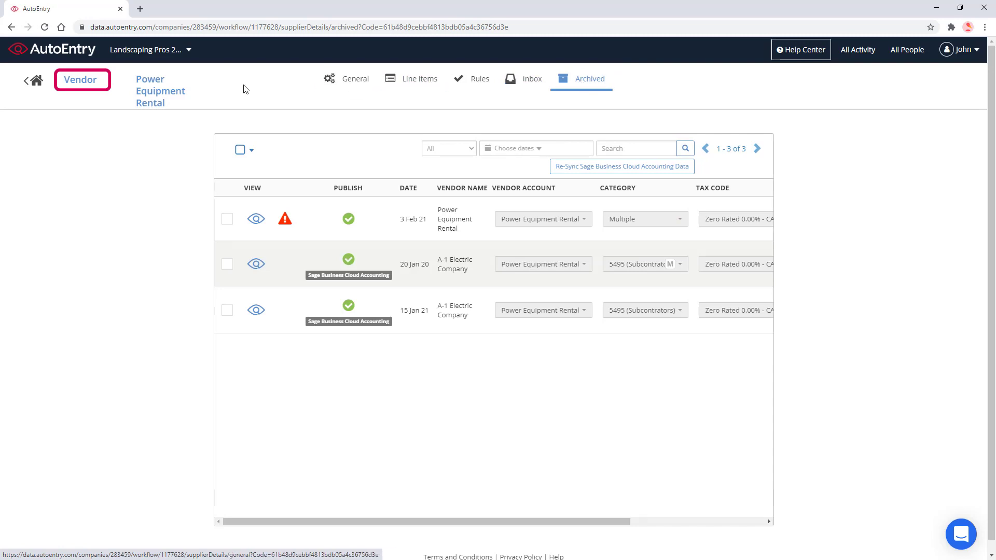
{"action": "left_click", "coordinate": [81, 82]}
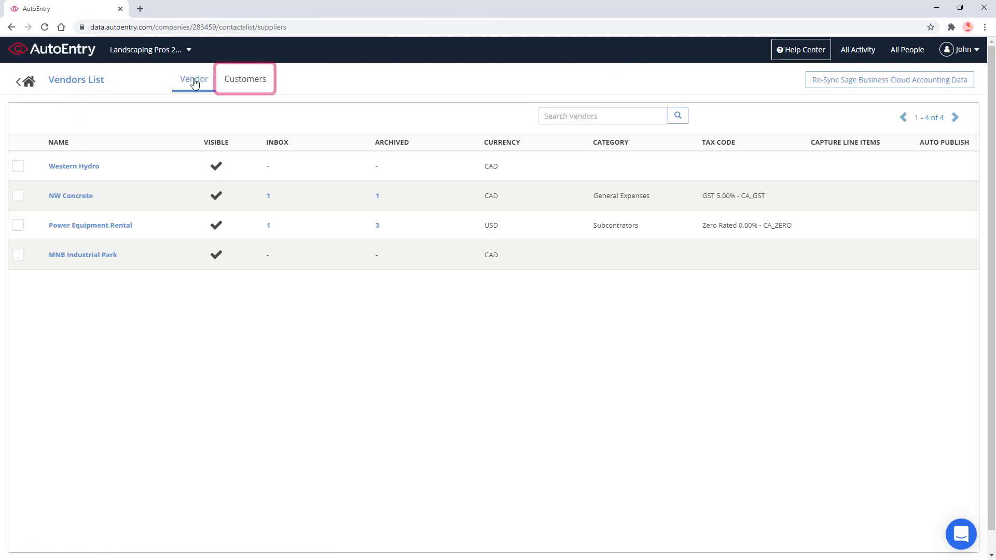
{"action": "left_click", "coordinate": [254, 85]}
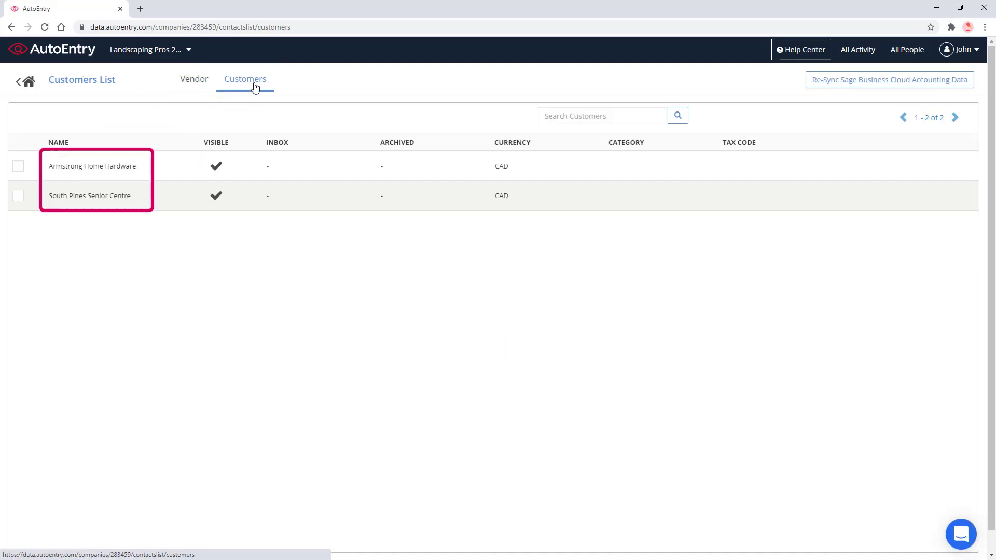